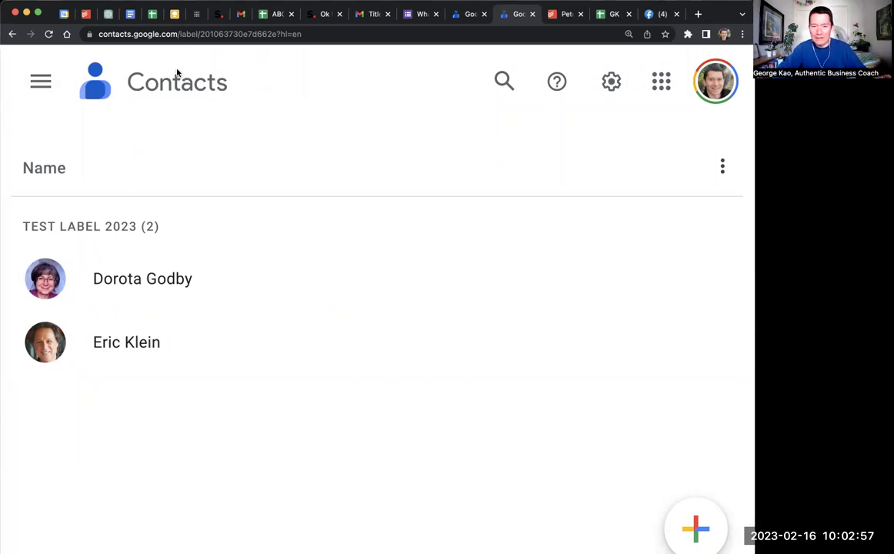
left_click(38, 82)
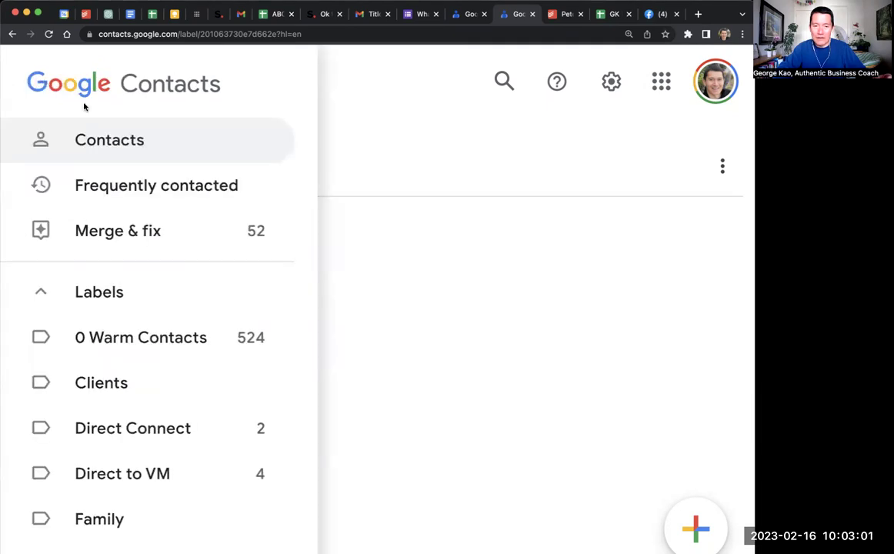
scroll(115, 156, "down", 10)
scroll(115, 156, "down", 10)
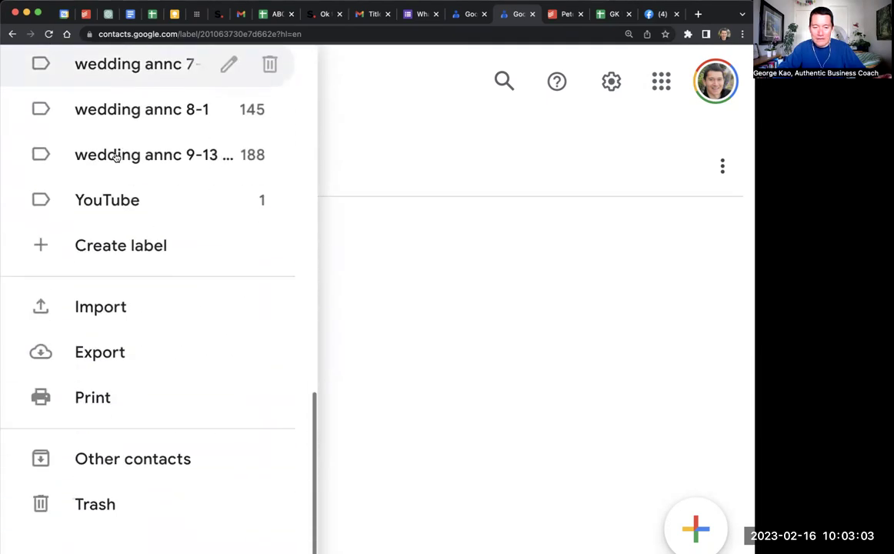
scroll(111, 150, "down", 3)
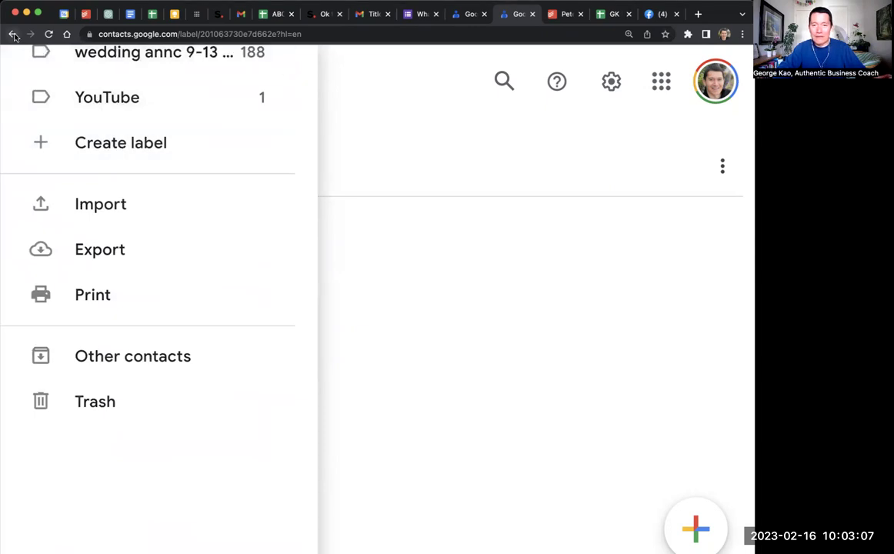
left_click(487, 456)
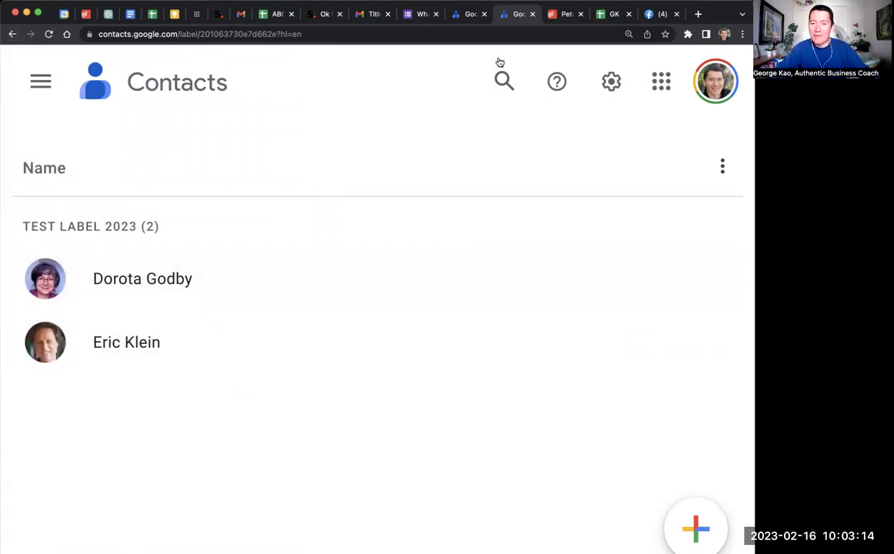
left_click(464, 16)
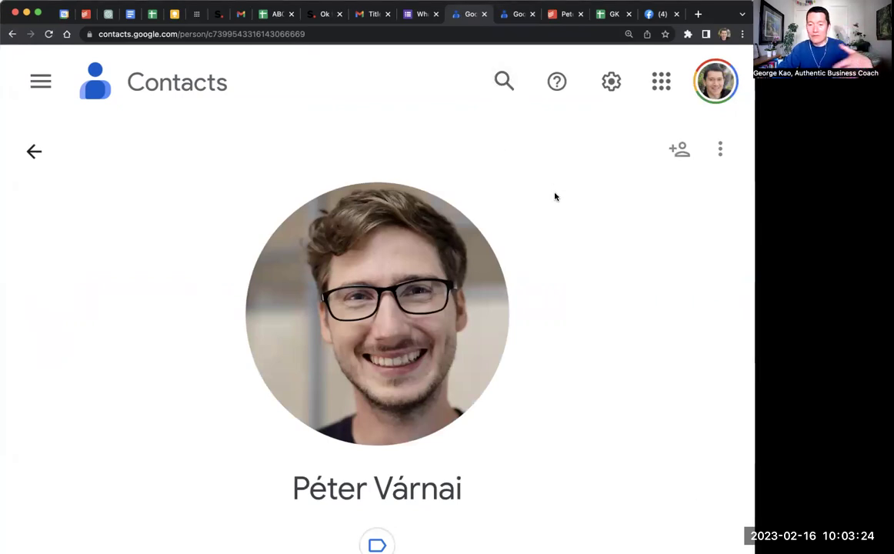
scroll(555, 197, "down", 2)
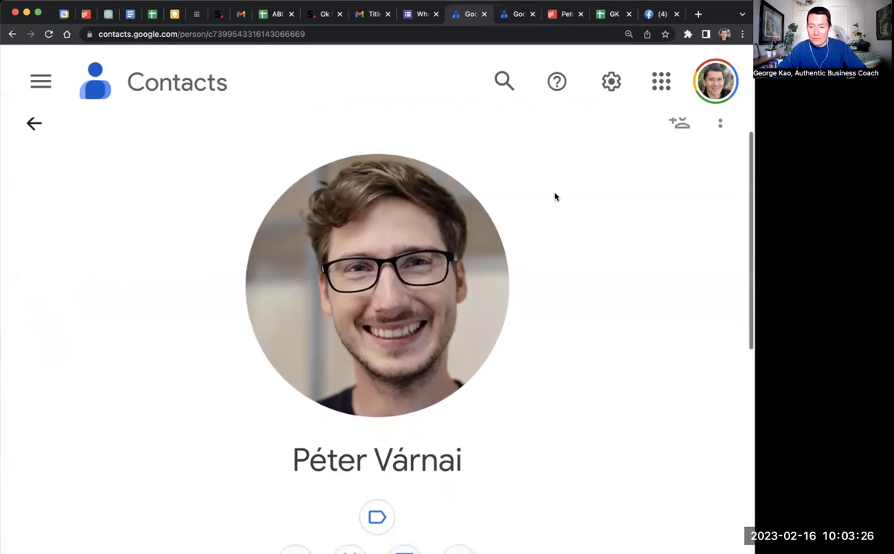
scroll(555, 197, "up", 1)
scroll(554, 197, "down", 1)
scroll(555, 197, "up", 1)
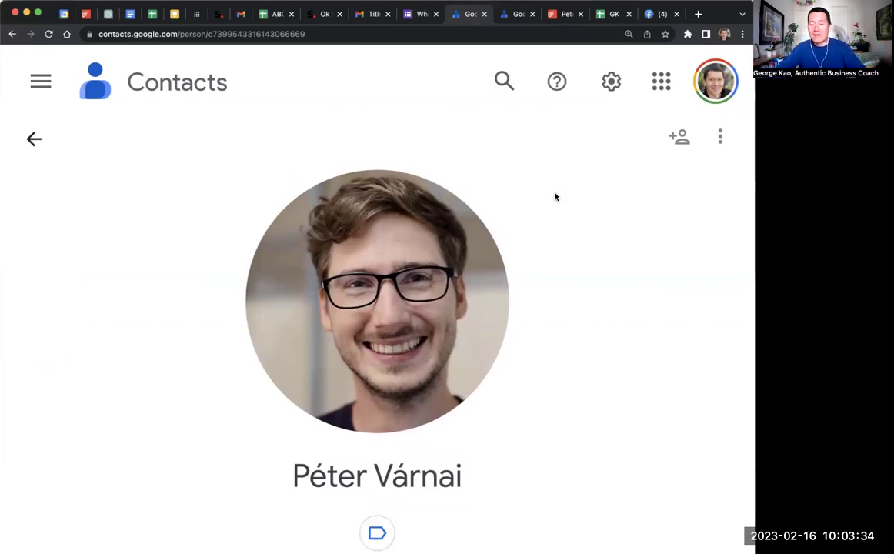
scroll(555, 197, "down", 1)
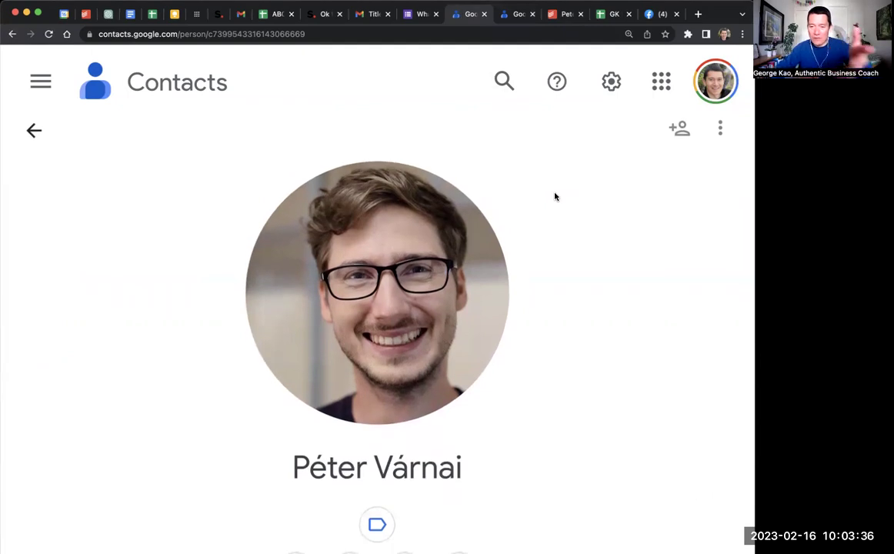
scroll(555, 197, "down", 1)
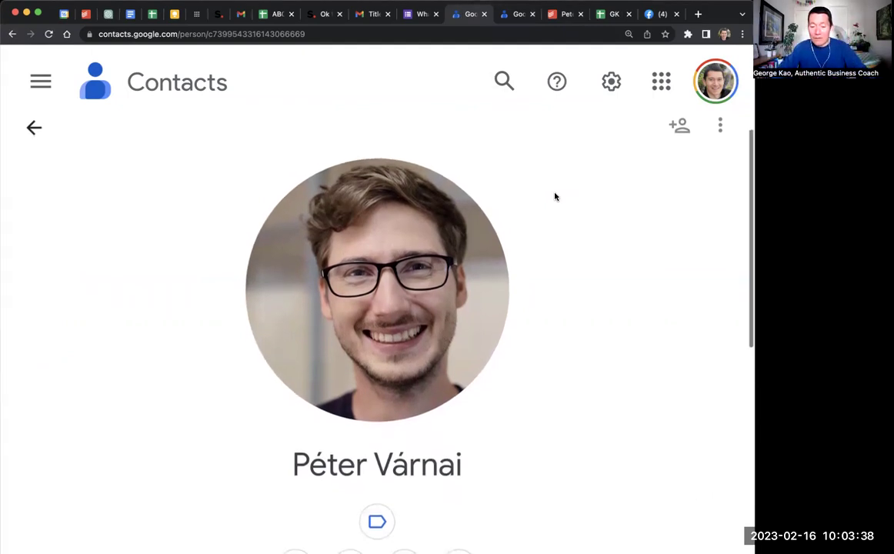
scroll(555, 197, "down", 1)
scroll(554, 197, "down", 1)
scroll(555, 196, "down", 1)
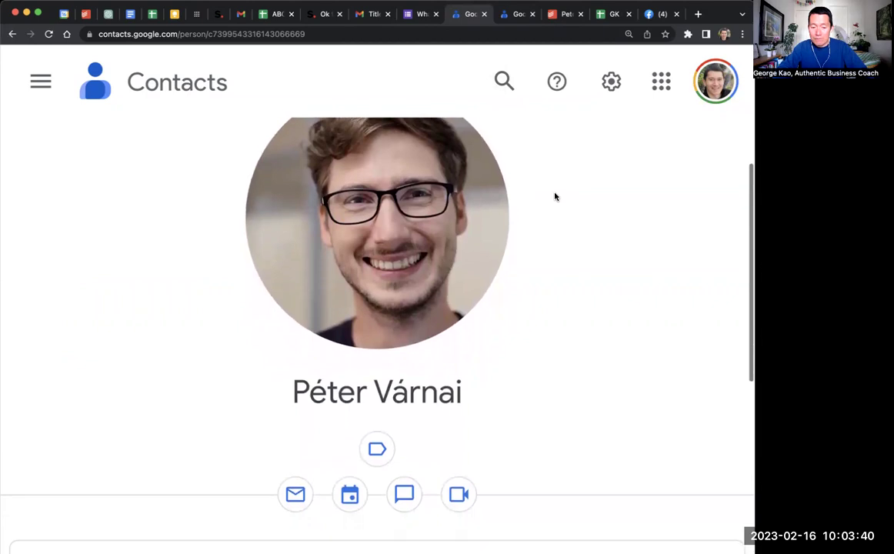
scroll(555, 197, "down", 1)
scroll(555, 196, "down", 1)
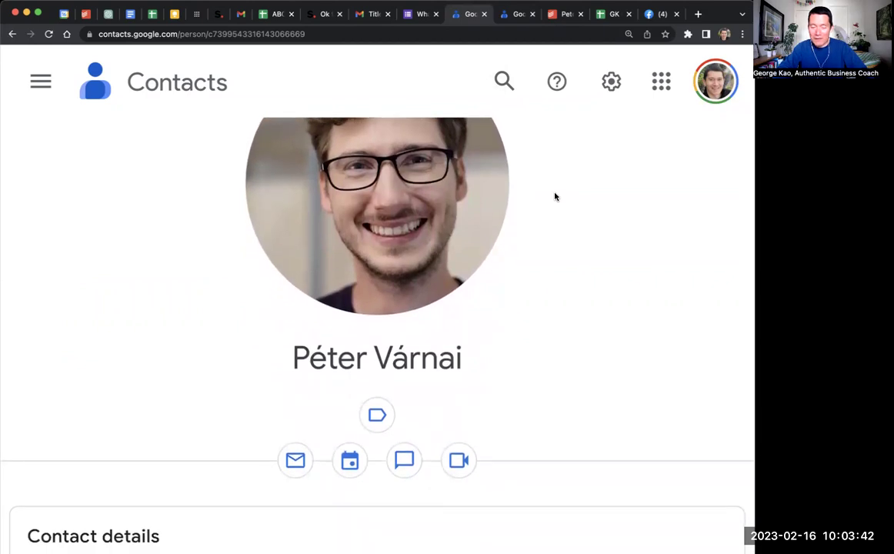
scroll(554, 197, "up", 2)
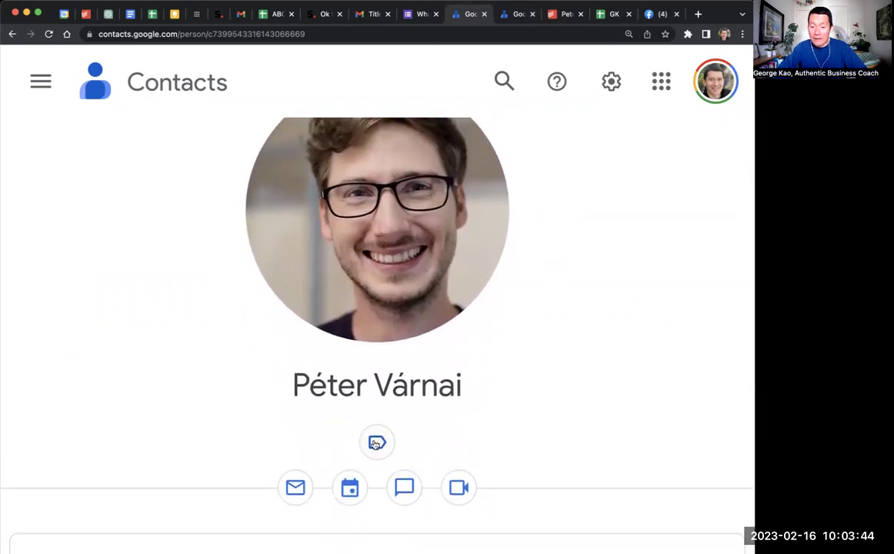
- Tick 'test label 2023' in Péter Várnai's label list and apply the change
left_click(376, 442)
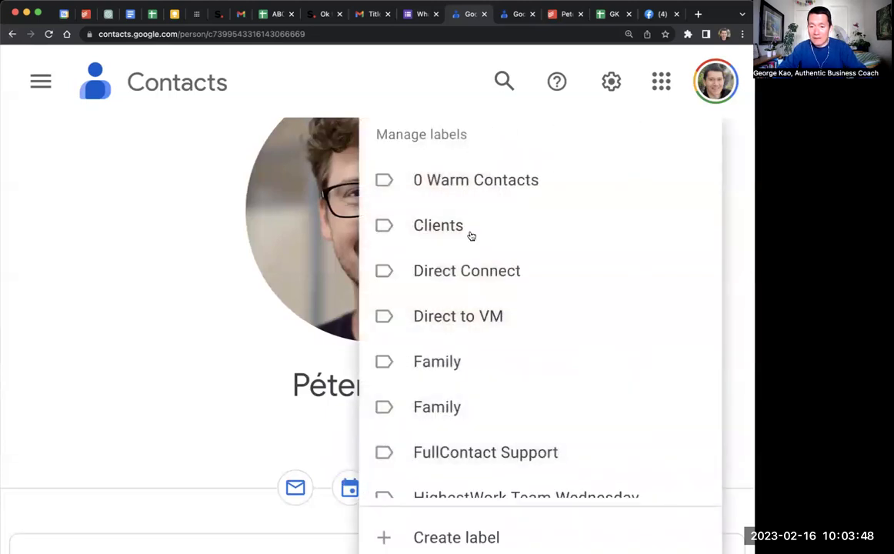
scroll(481, 369, "down", 1)
scroll(486, 231, "down", 3)
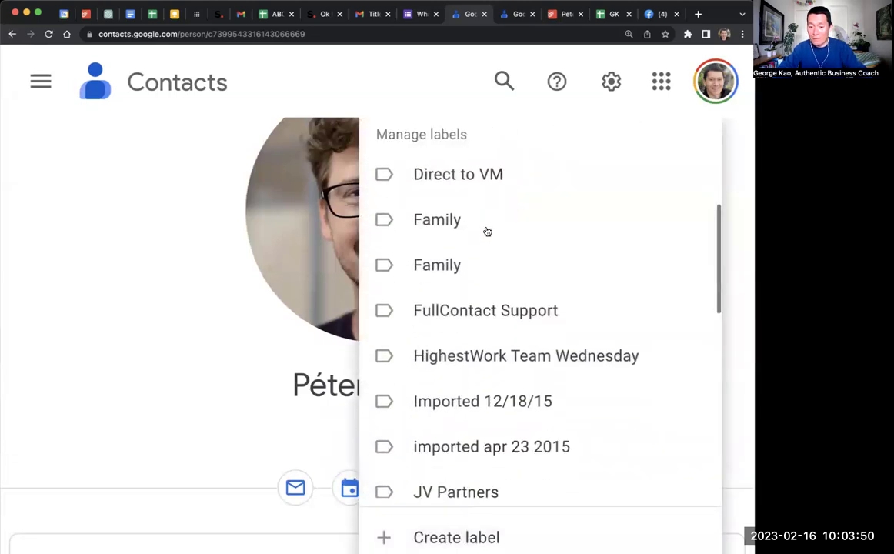
scroll(486, 231, "down", 3)
scroll(485, 232, "down", 2)
scroll(485, 239, "down", 1)
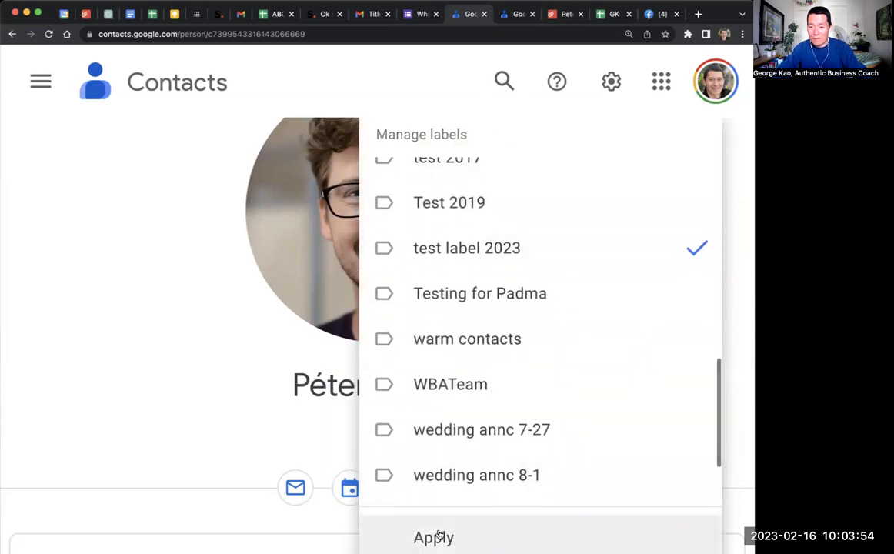
left_click(424, 538)
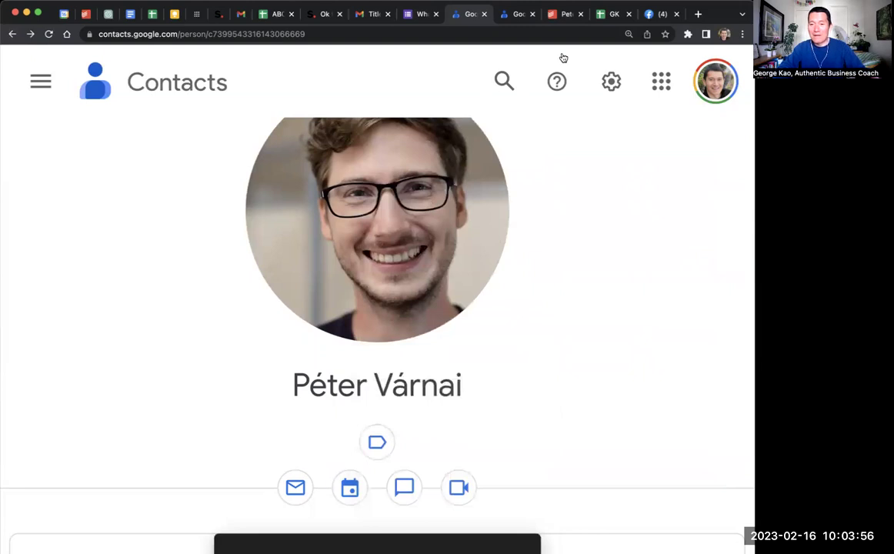
left_click(507, 15)
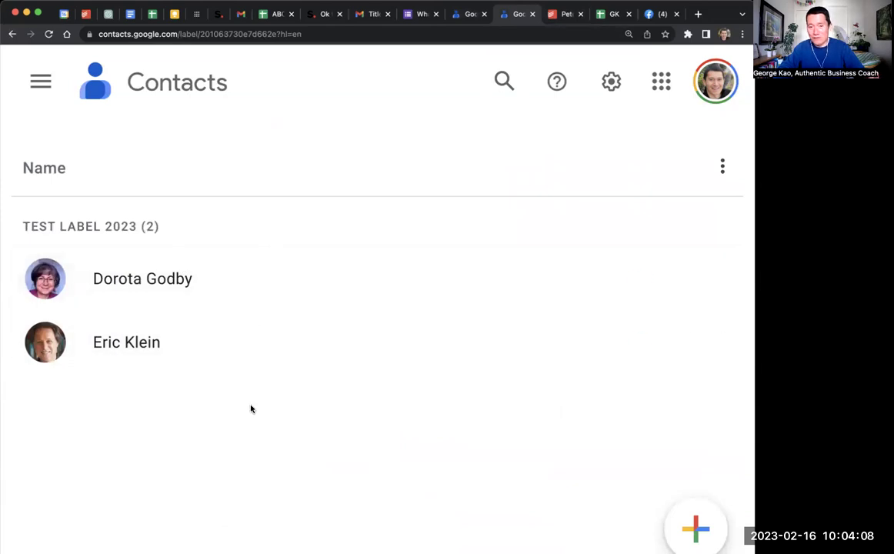
left_click(459, 17)
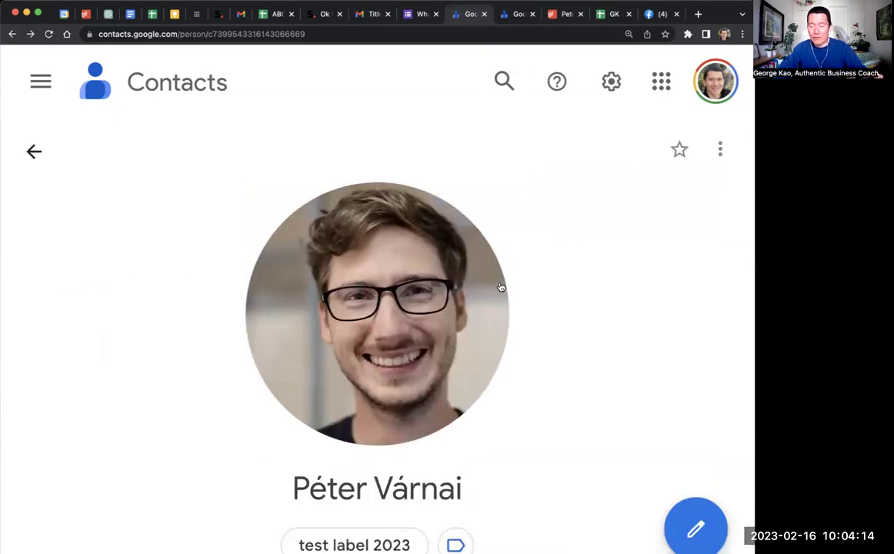
left_click(522, 15)
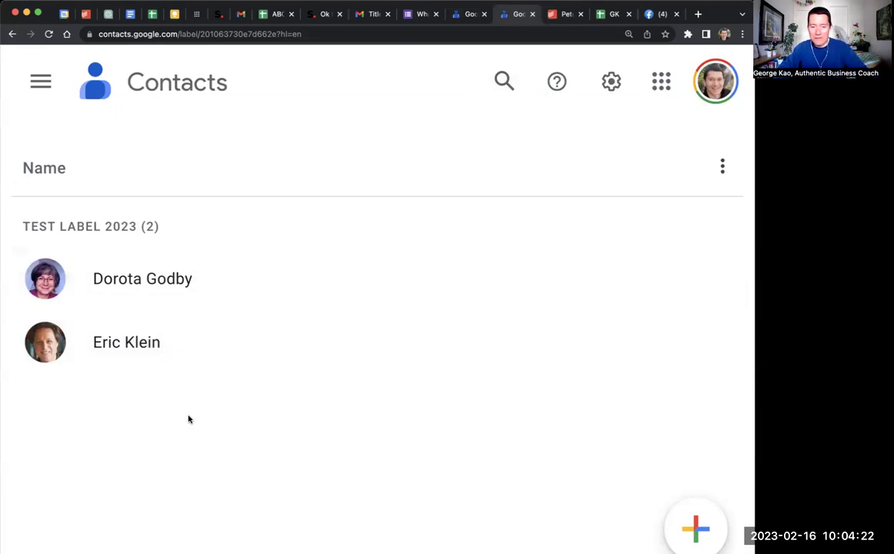
- In the Gmail draft, add the 'test label 2023' group as recipients by searching 'test labe'
left_click(239, 14)
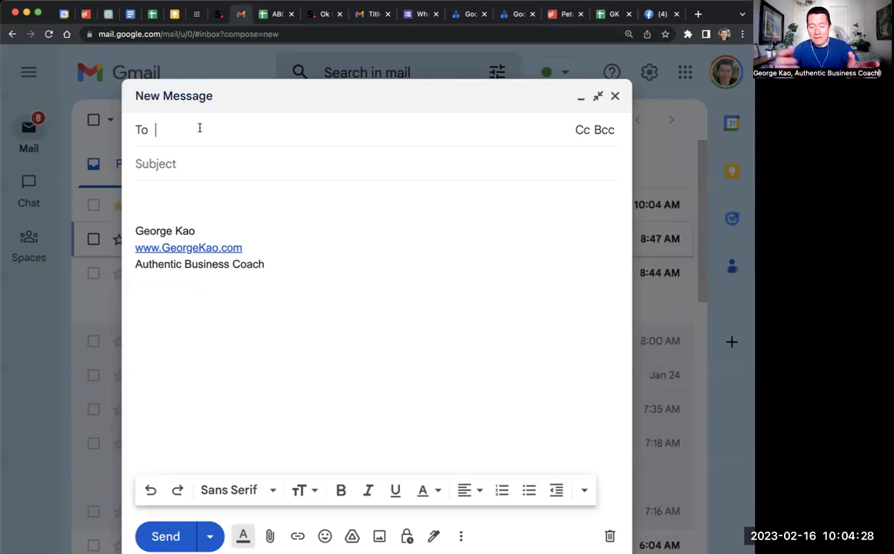
type("test labe")
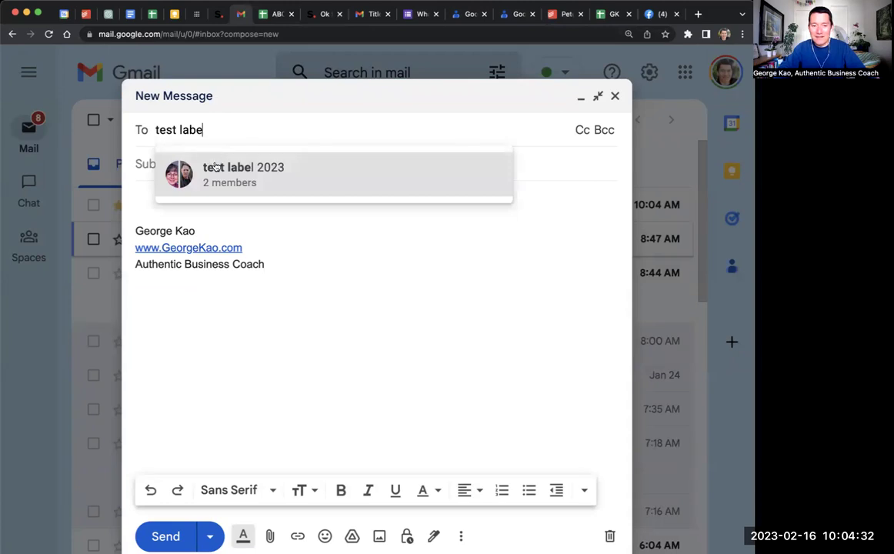
left_click(235, 177)
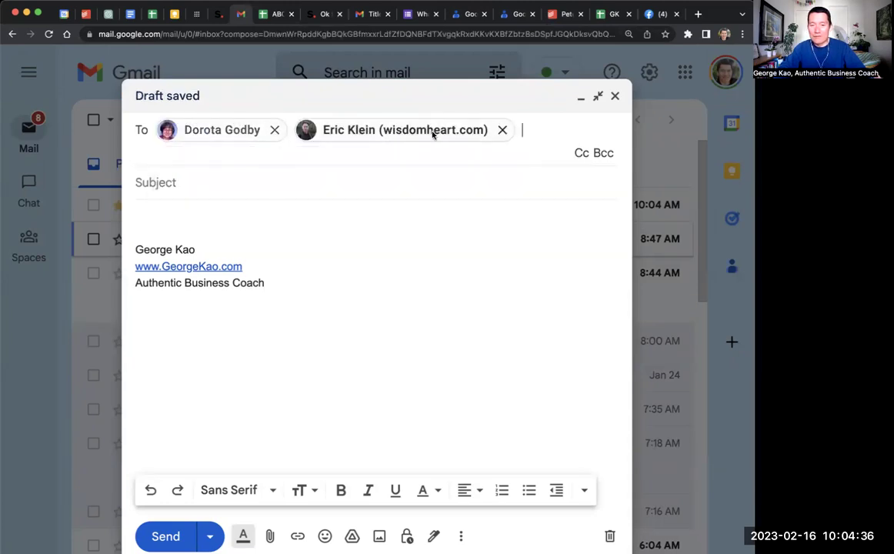
- Replace the two outdated recipient chips with the three-member 'test label 2023' group
left_click(510, 17)
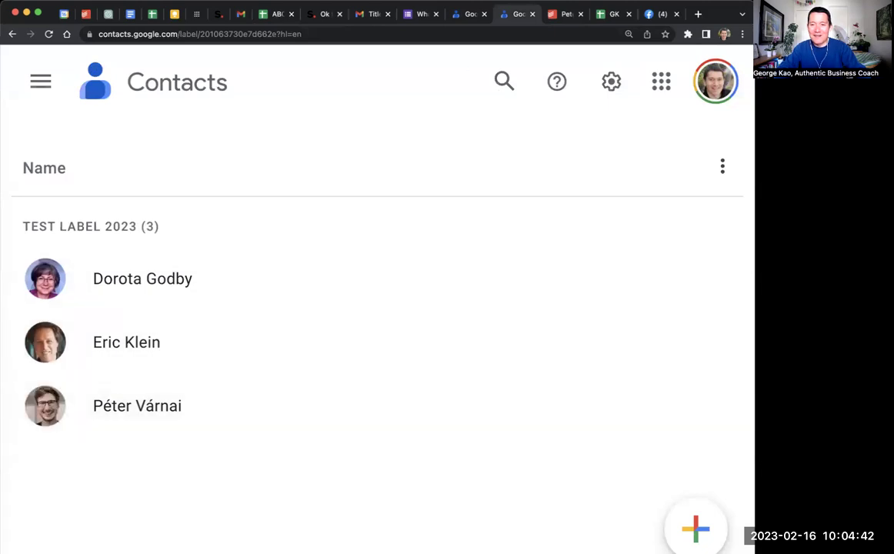
left_click(241, 15)
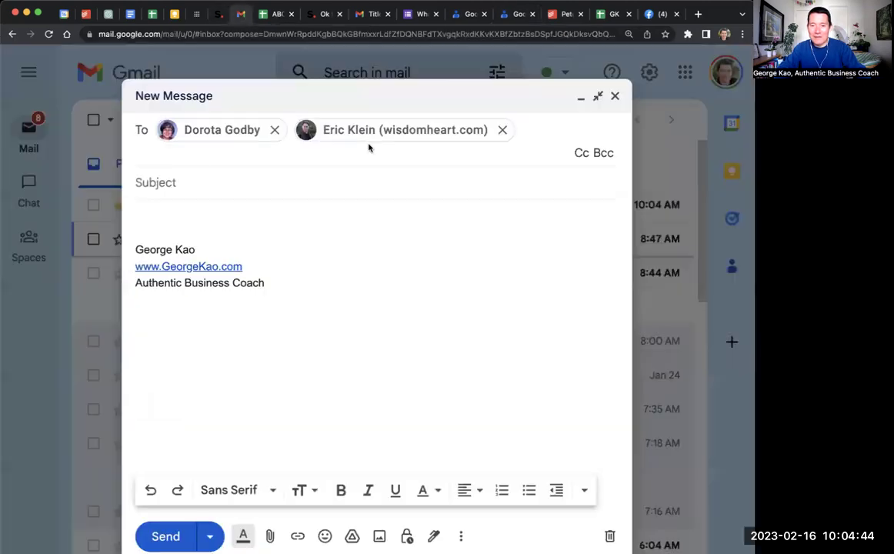
key("BackSpace")
key("BackSpace")
key("BackSpace")
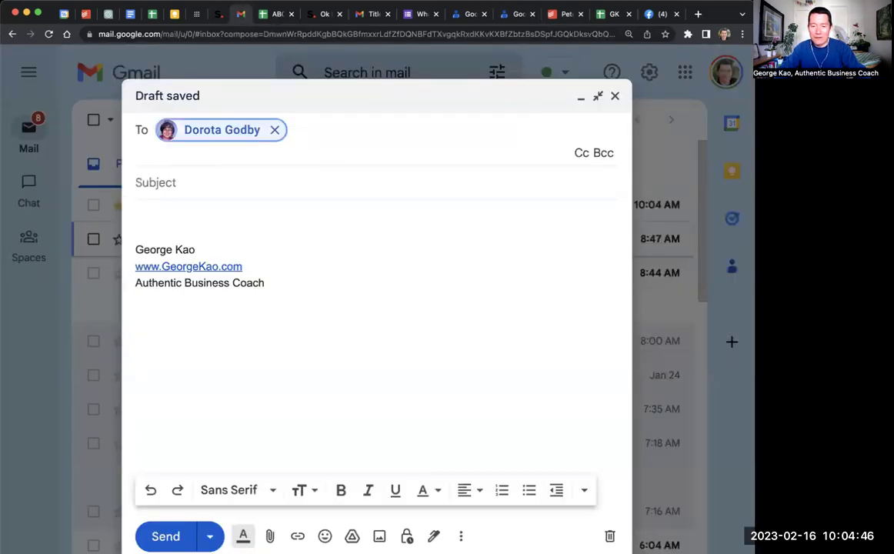
key("BackSpace")
type("test lab")
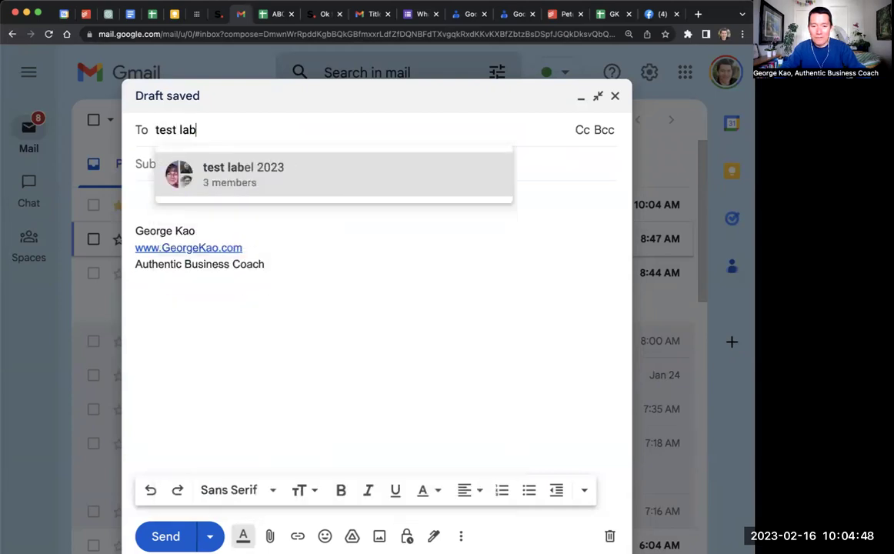
left_click(399, 188)
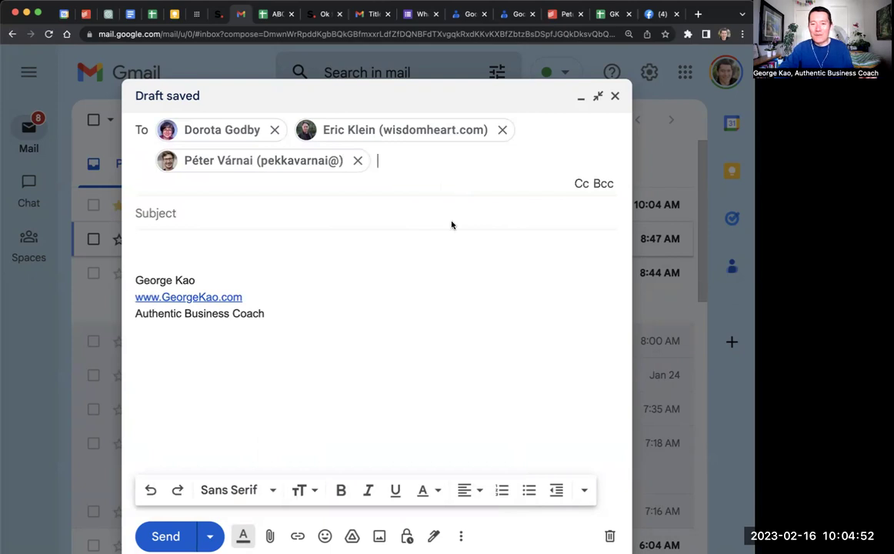
- Give the draft subject 'hello friendsdsa kjdlksa' and two lines of filler body, then expand the recipients
left_click(305, 218)
type("hel")
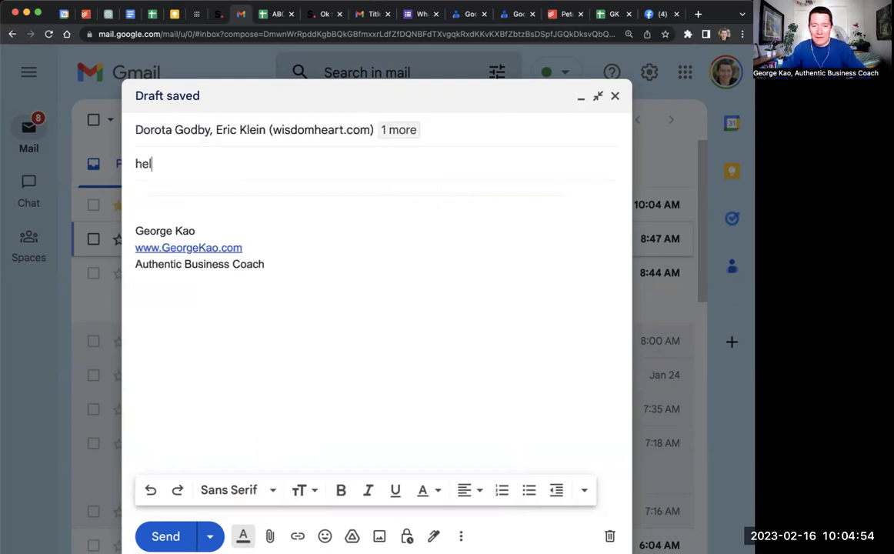
type("lo friendsdsa kjdlksa")
key("Tab")
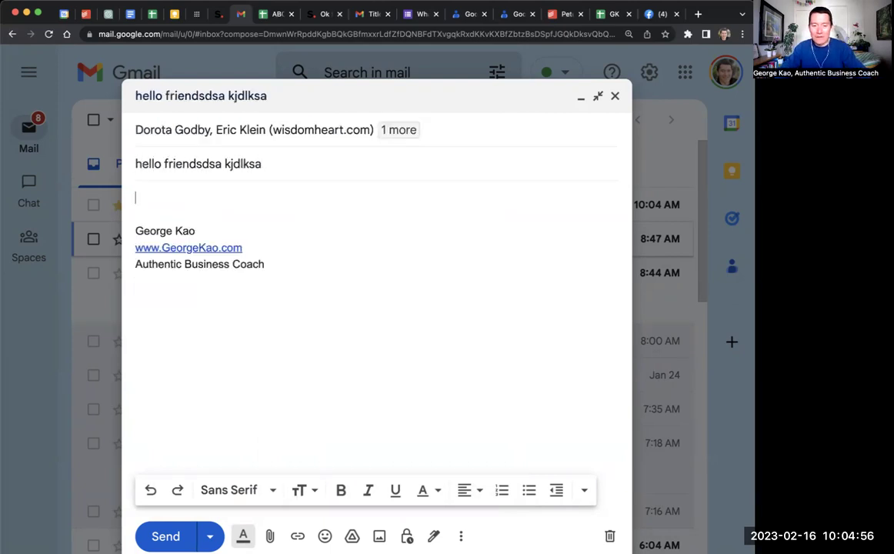
type("dksajdlksajdklajd")
key("Return")
type("asj")
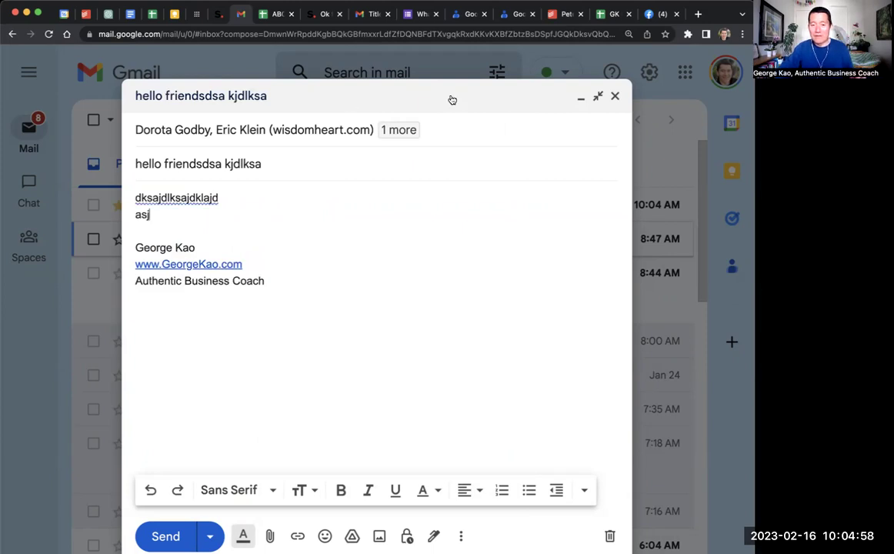
left_click(499, 137)
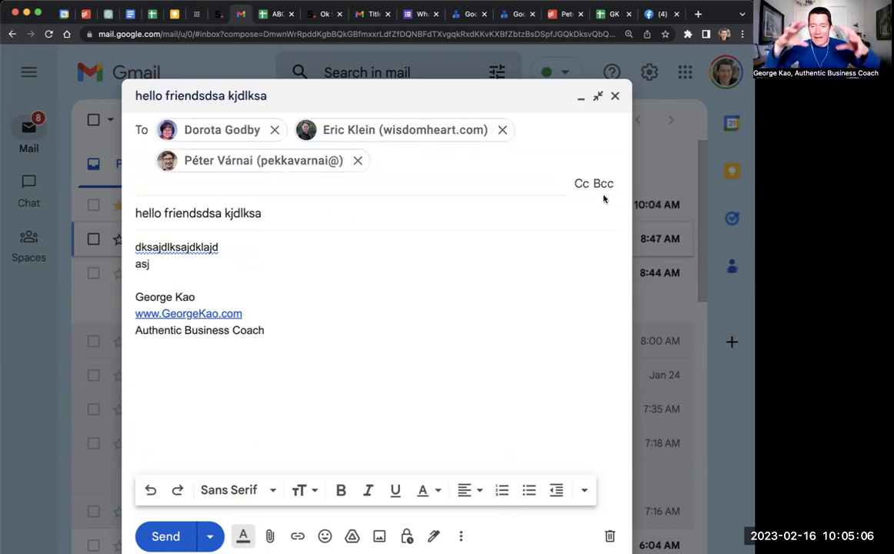
- Open an empty Bcc line on the draft
left_click(602, 184)
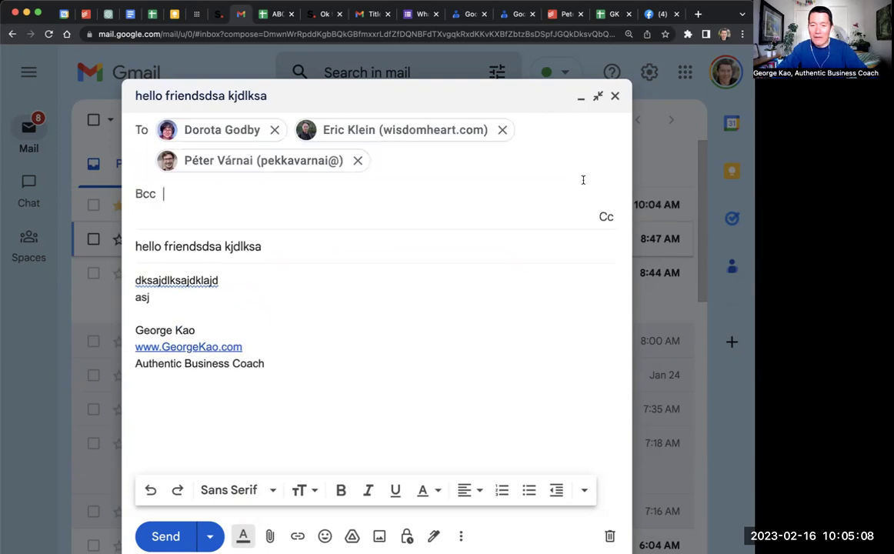